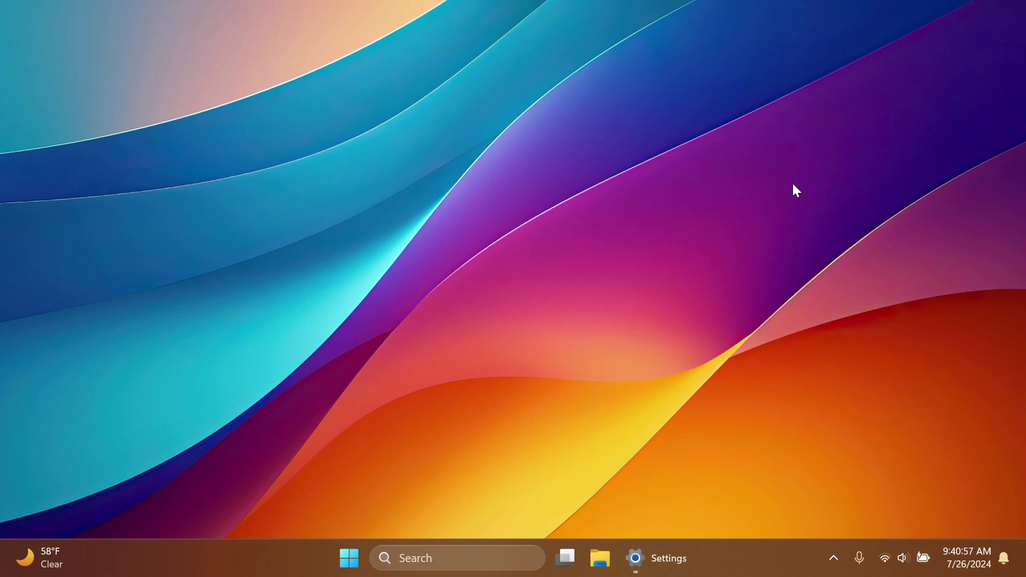
Check the Windows version in Settings, close it, then relaunch Settings by searching 'se'.
{"action": "left_click", "coordinate": [660, 564]}
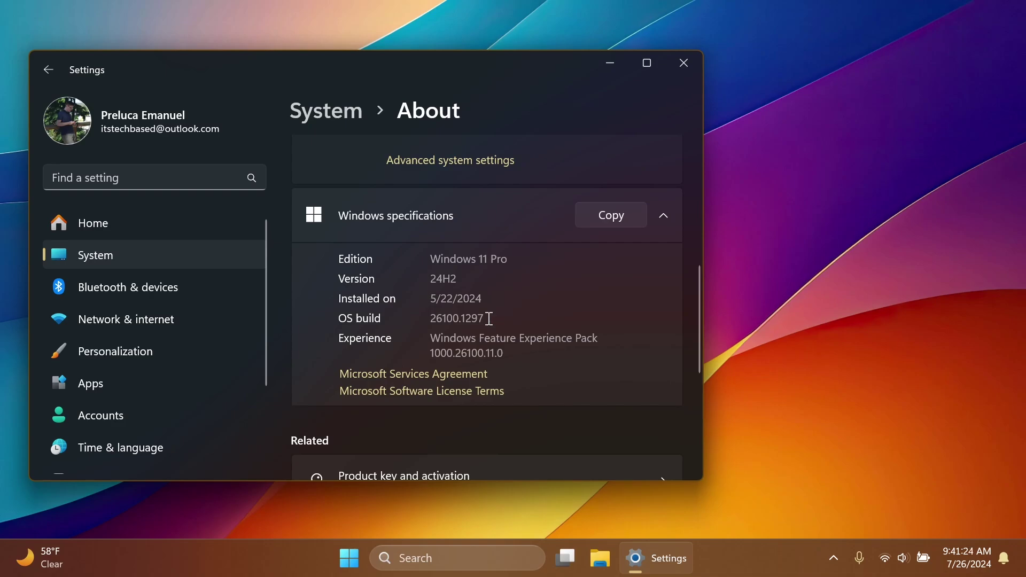
{"action": "left_click", "coordinate": [680, 63]}
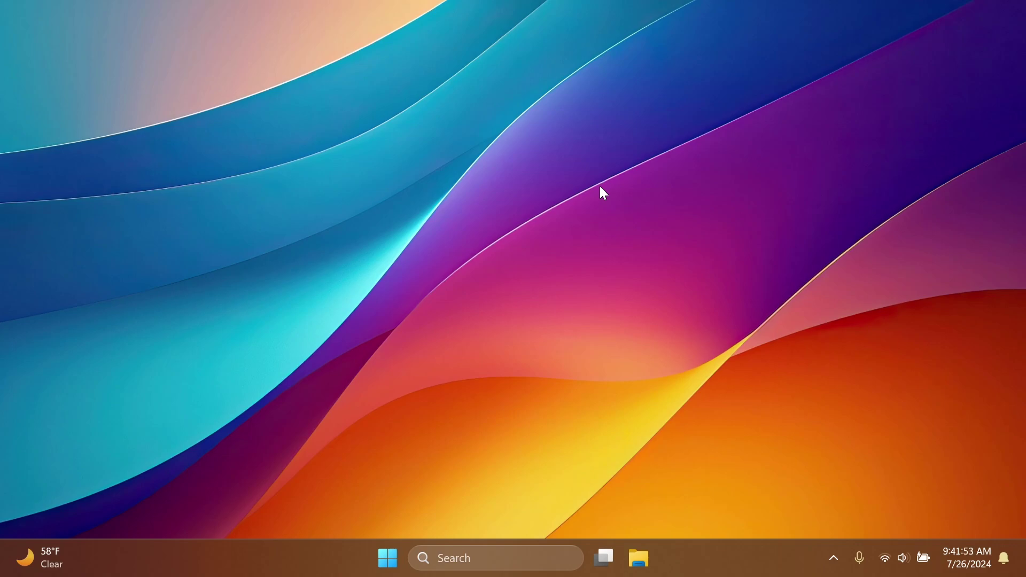
{"action": "key", "text": "super"}
{"action": "type", "text": "se"}
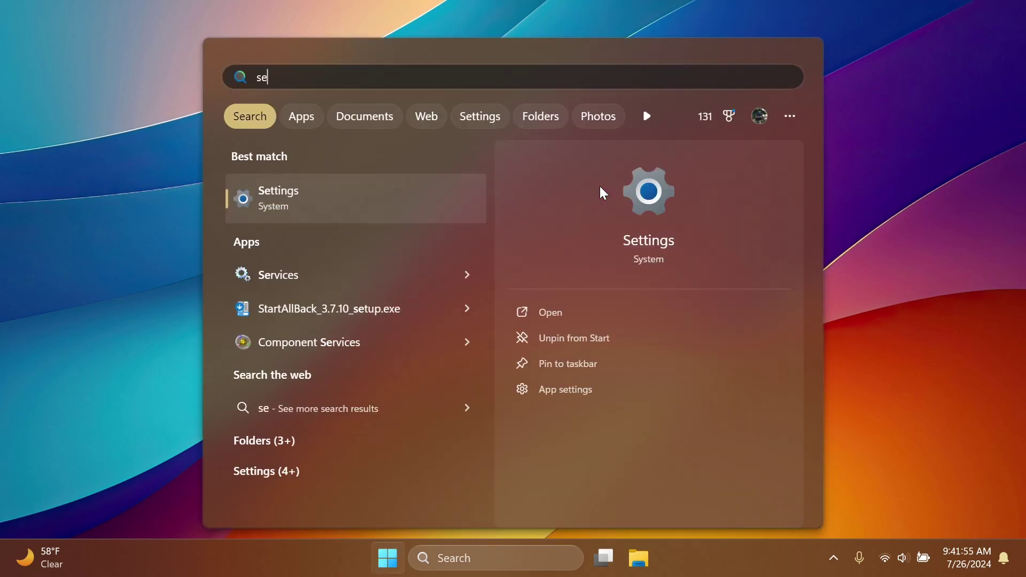
{"action": "key", "text": "Return"}
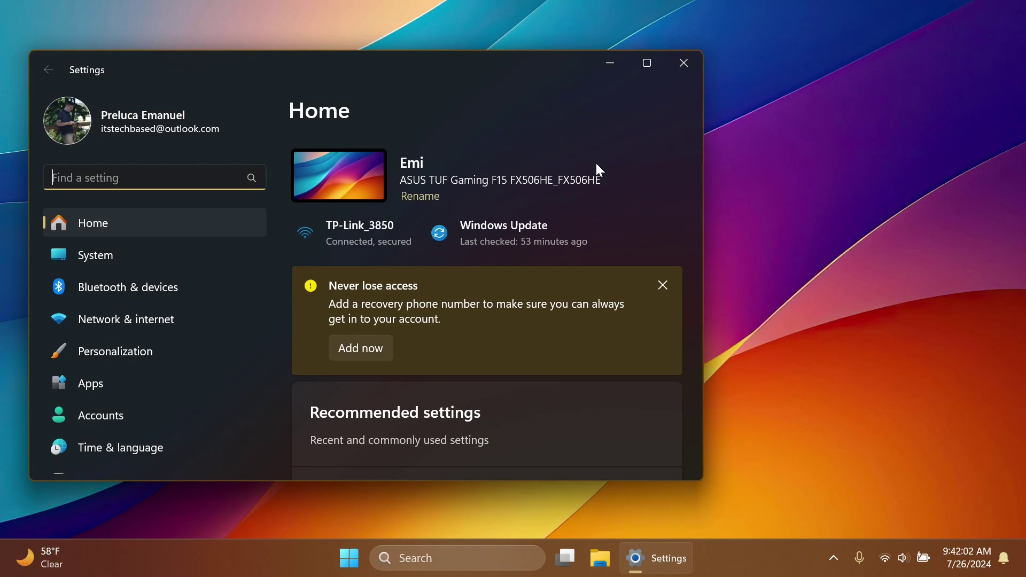
Go to Personalization and open the Lock screen settings.
{"action": "left_click", "coordinate": [136, 351]}
{"action": "scroll", "coordinate": [419, 294], "scroll_direction": "down", "scroll_amount": 6}
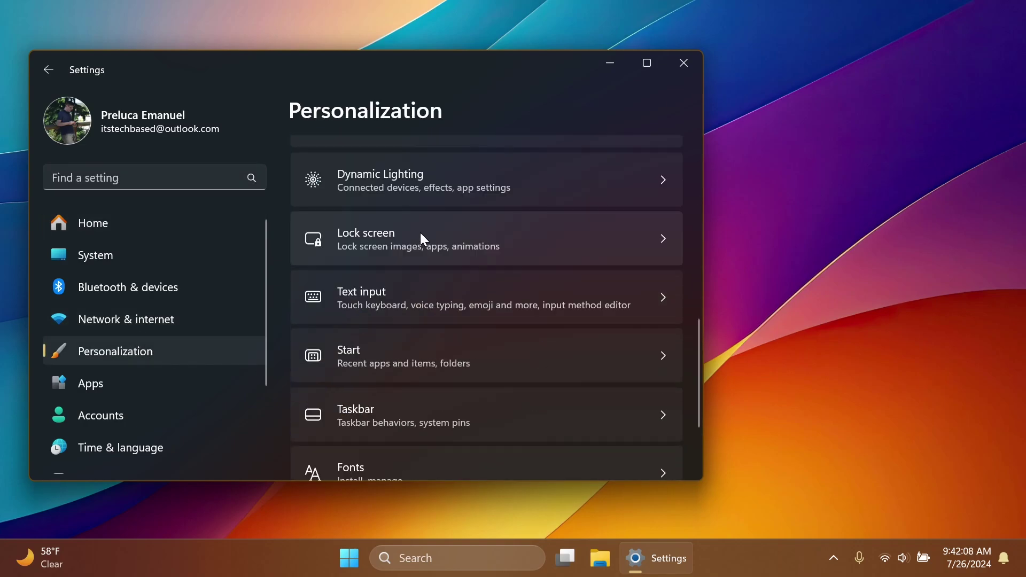
{"action": "left_click", "coordinate": [420, 238]}
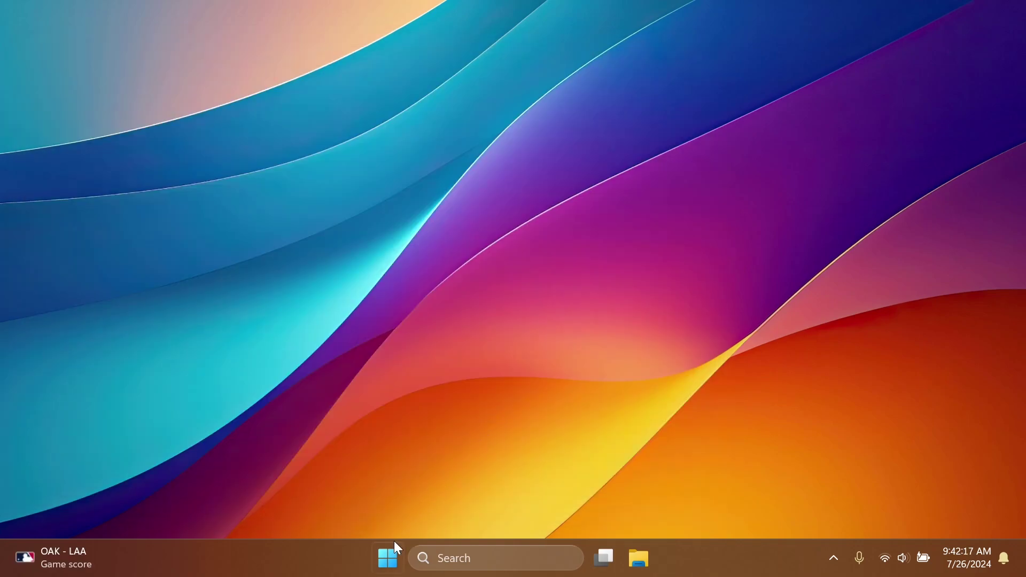
From the Start menu, open the Microsoft account flyout and its more-options menu.
{"action": "left_click", "coordinate": [397, 546]}
{"action": "left_click", "coordinate": [372, 510]}
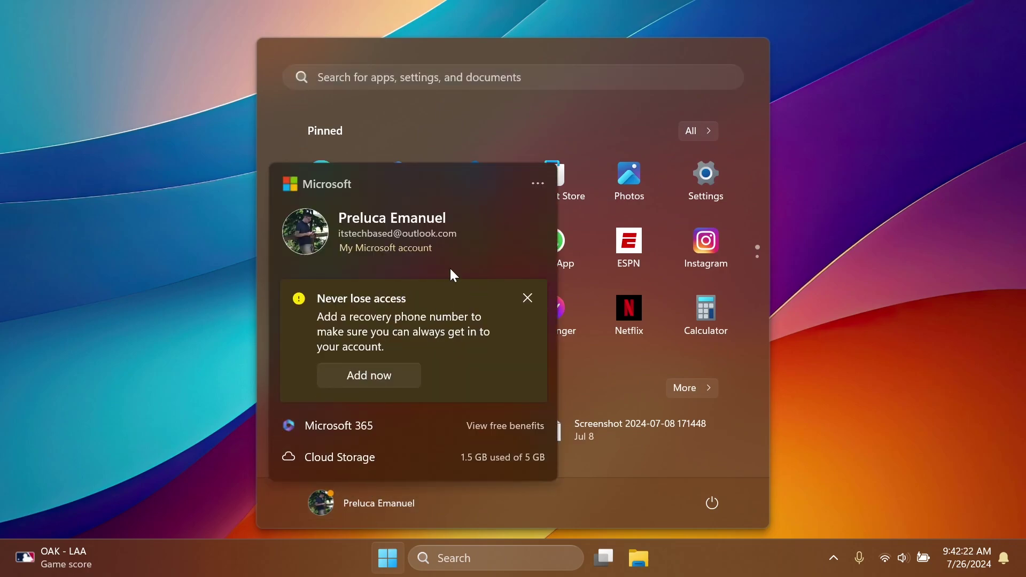
{"action": "left_click", "coordinate": [536, 185]}
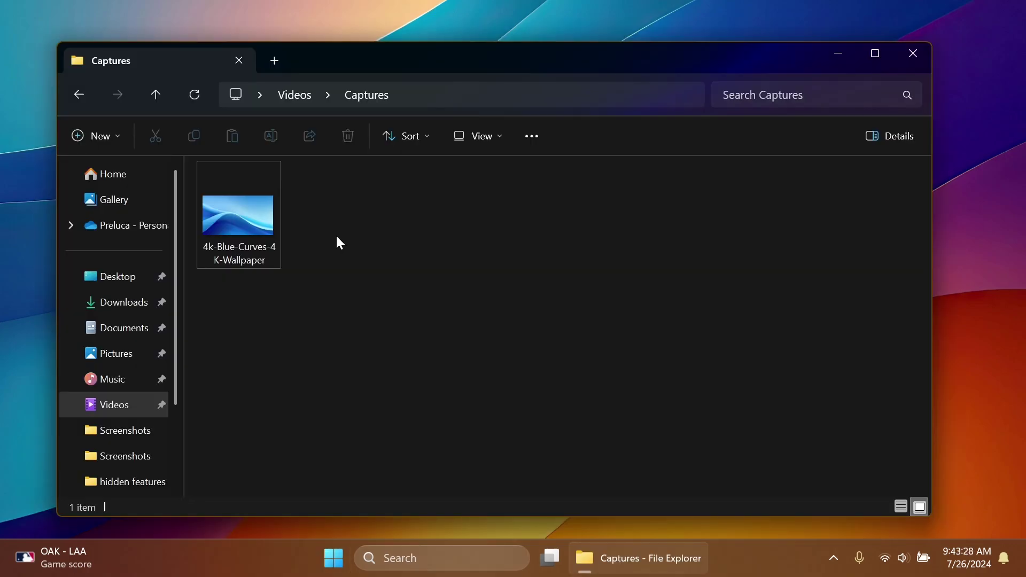
Move the 4k-Blue-Curves-4K-Wallpaper image from Captures into the Videos folder.
{"action": "left_click", "coordinate": [240, 214]}
{"action": "left_click_drag", "start_coordinate": [303, 161], "coordinate": [289, 93]}
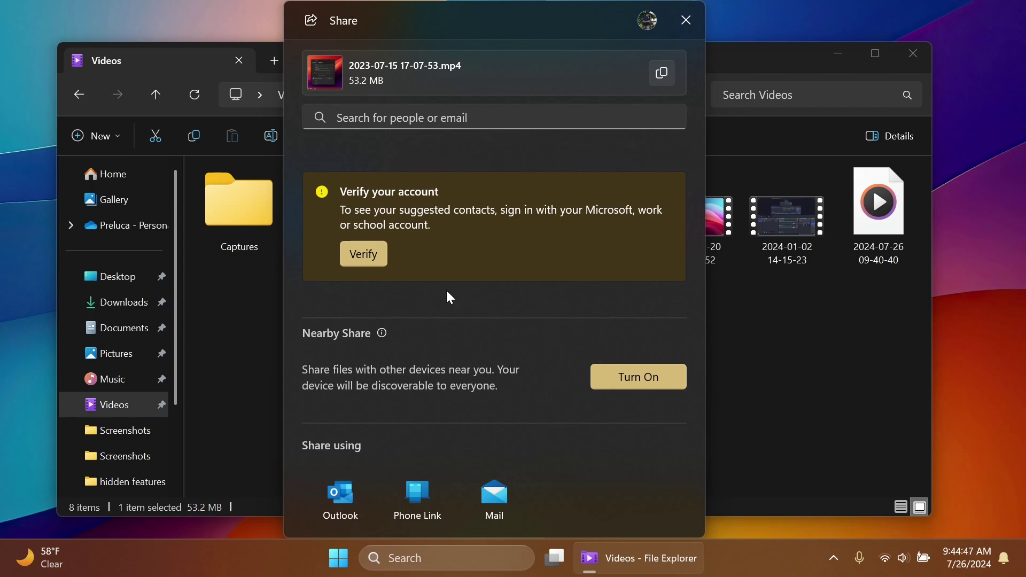
{"action": "left_click", "coordinate": [659, 77]}
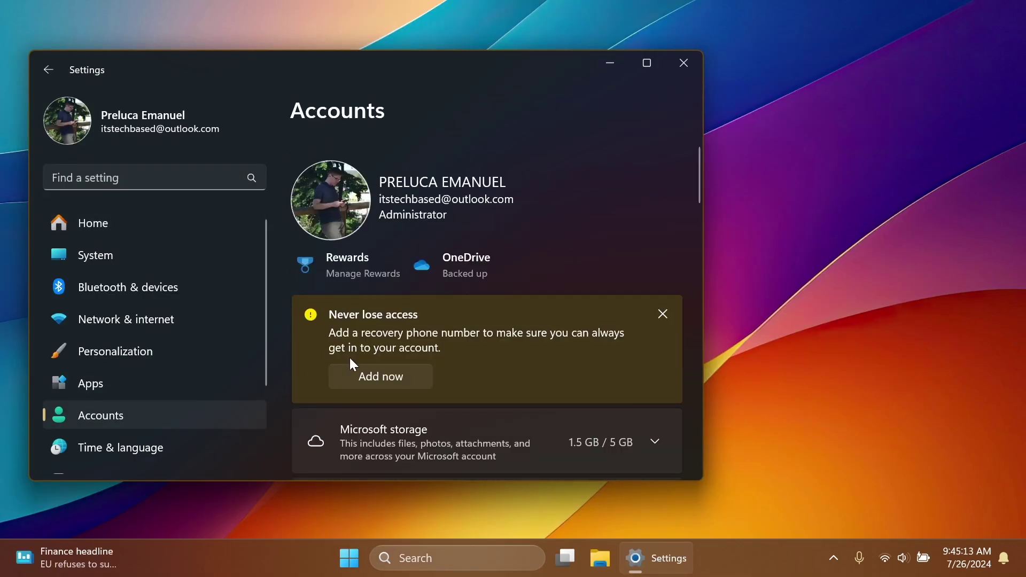
Open the Windows backup page from Accounts and scroll through its options.
{"action": "scroll", "coordinate": [426, 330], "scroll_direction": "down", "scroll_amount": 10}
{"action": "left_click", "coordinate": [413, 230]}
{"action": "scroll", "coordinate": [497, 328], "scroll_direction": "down", "scroll_amount": 2}
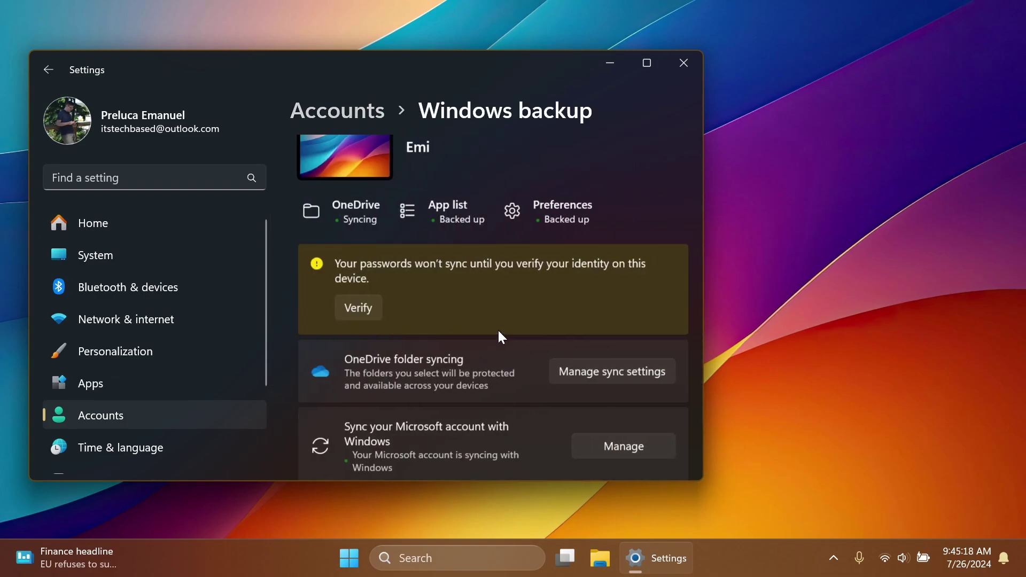
{"action": "scroll", "coordinate": [479, 283], "scroll_direction": "down", "scroll_amount": 10}
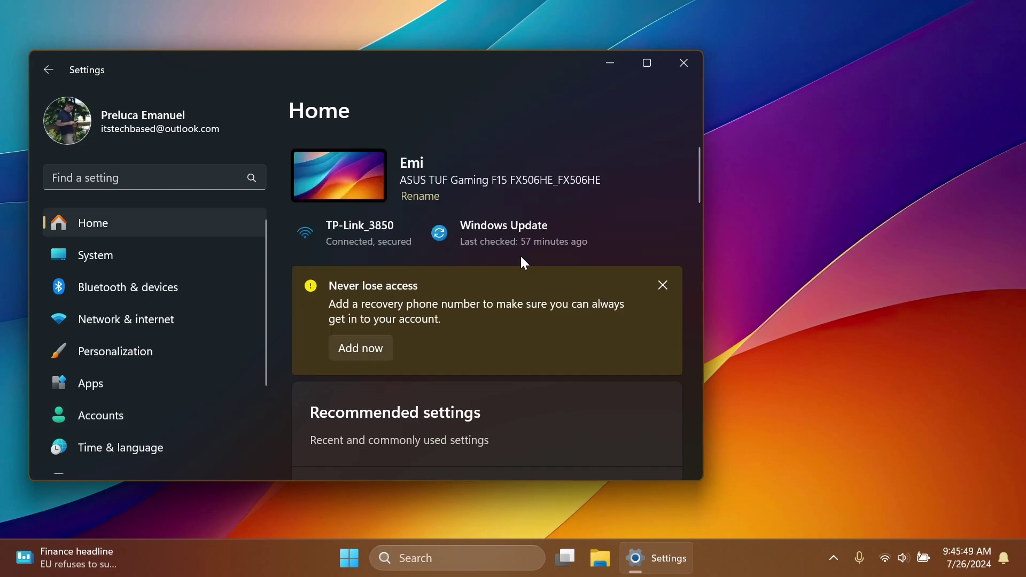
Maximize the Settings window and scroll through the Home page.
{"action": "left_click", "coordinate": [654, 64]}
{"action": "scroll", "coordinate": [545, 293], "scroll_direction": "down", "scroll_amount": 10}
{"action": "scroll", "coordinate": [543, 327], "scroll_direction": "up", "scroll_amount": 10}
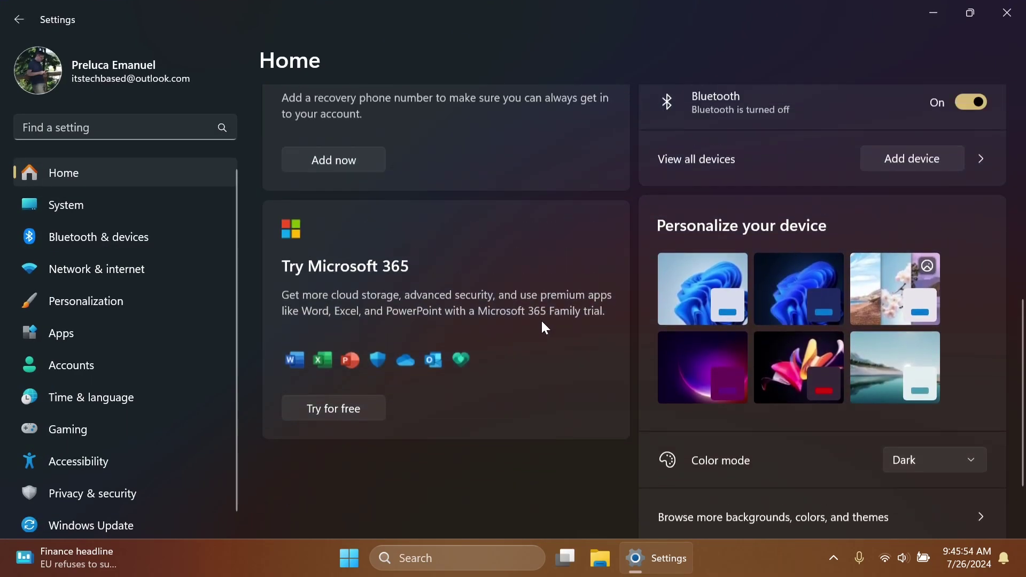
{"action": "scroll", "coordinate": [543, 327], "scroll_direction": "up", "scroll_amount": 1}
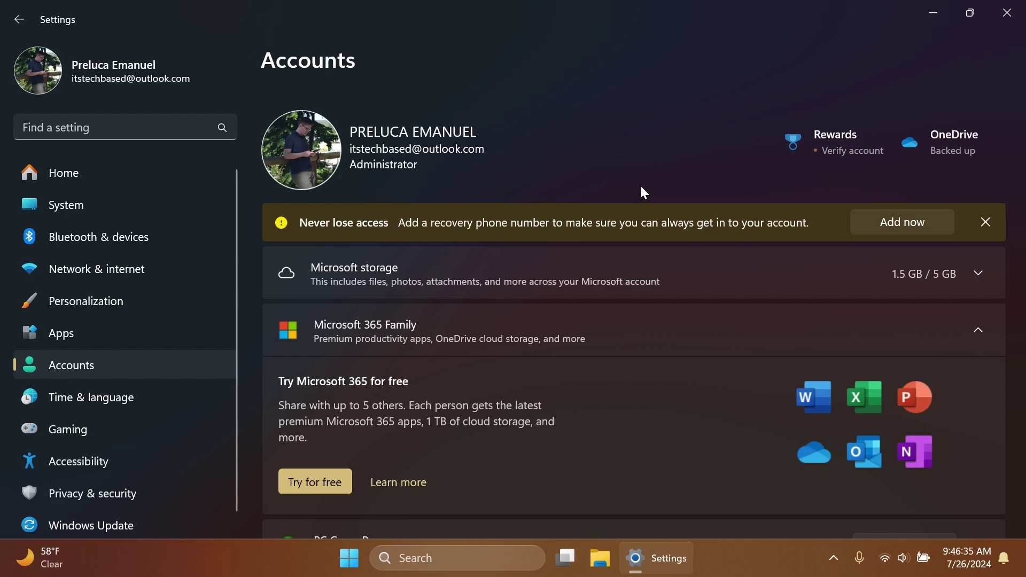
Search settings for 'rena', open Rename your PC, and start renaming this PC.
{"action": "left_click", "coordinate": [99, 128]}
{"action": "type", "text": "rena"}
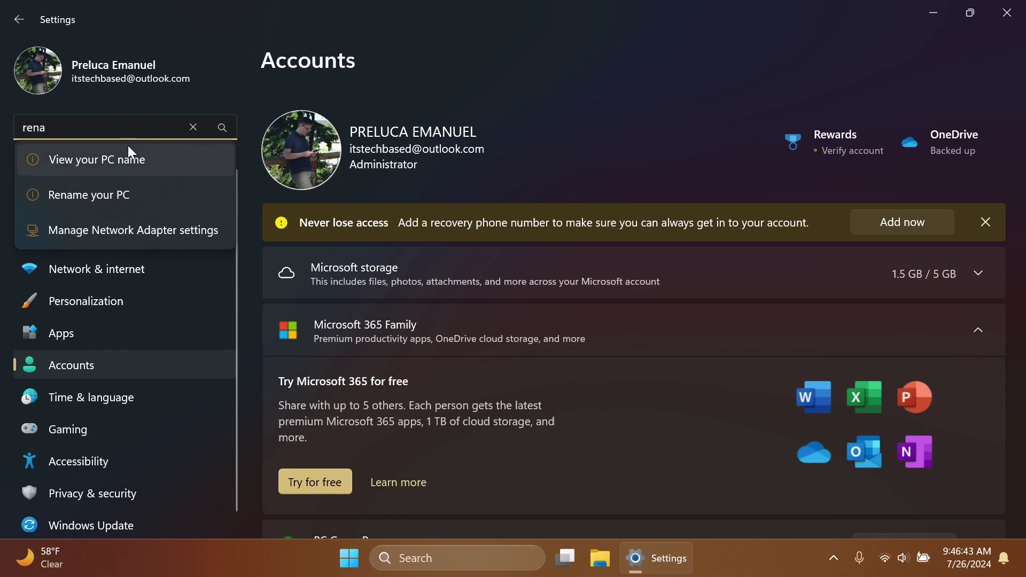
{"action": "left_click", "coordinate": [126, 194]}
{"action": "scroll", "coordinate": [594, 289], "scroll_direction": "down", "scroll_amount": 6}
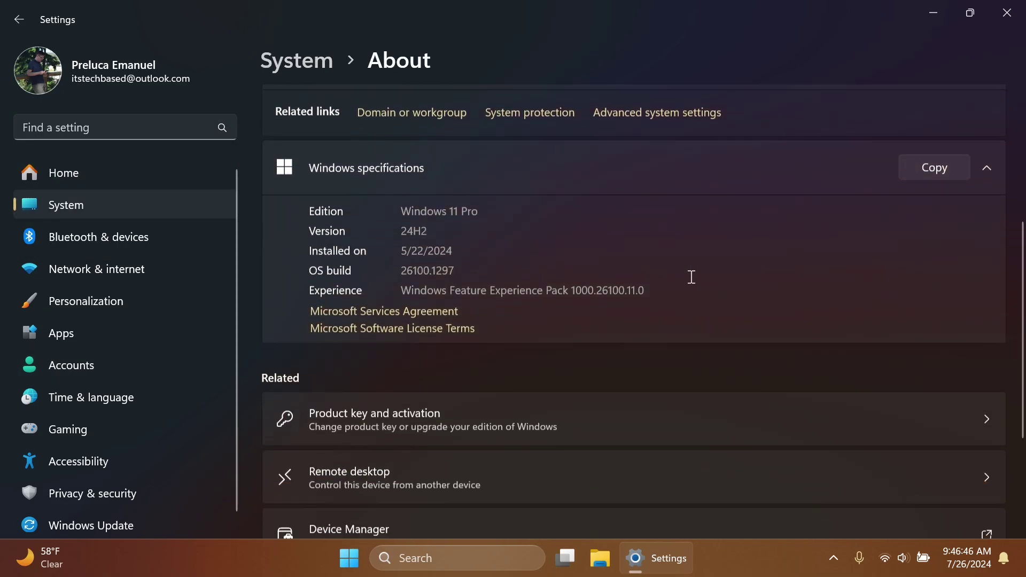
{"action": "scroll", "coordinate": [689, 278], "scroll_direction": "up", "scroll_amount": 7}
{"action": "left_click", "coordinate": [919, 112]}
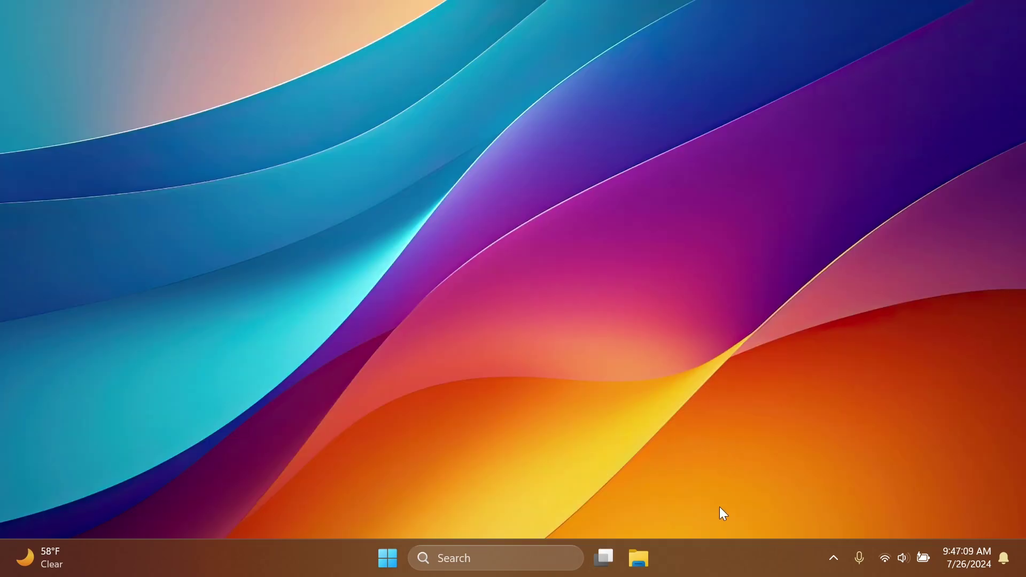
Launch Task Manager from the taskbar, reposition and widen it, and view Performance > Memory.
{"action": "right_click", "coordinate": [710, 558]}
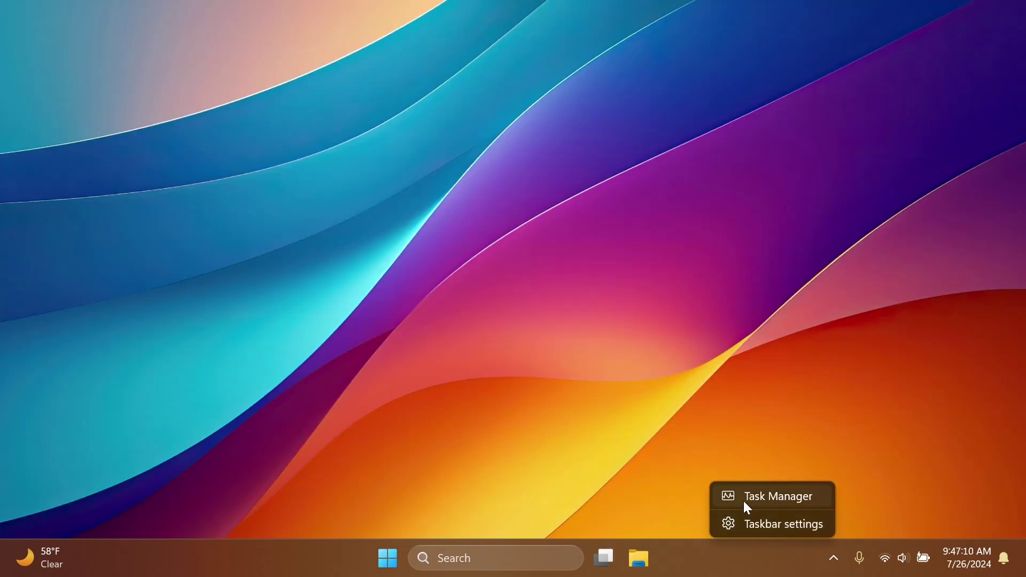
{"action": "left_click", "coordinate": [742, 502]}
{"action": "left_click_drag", "start_coordinate": [611, 66], "coordinate": [447, 50]}
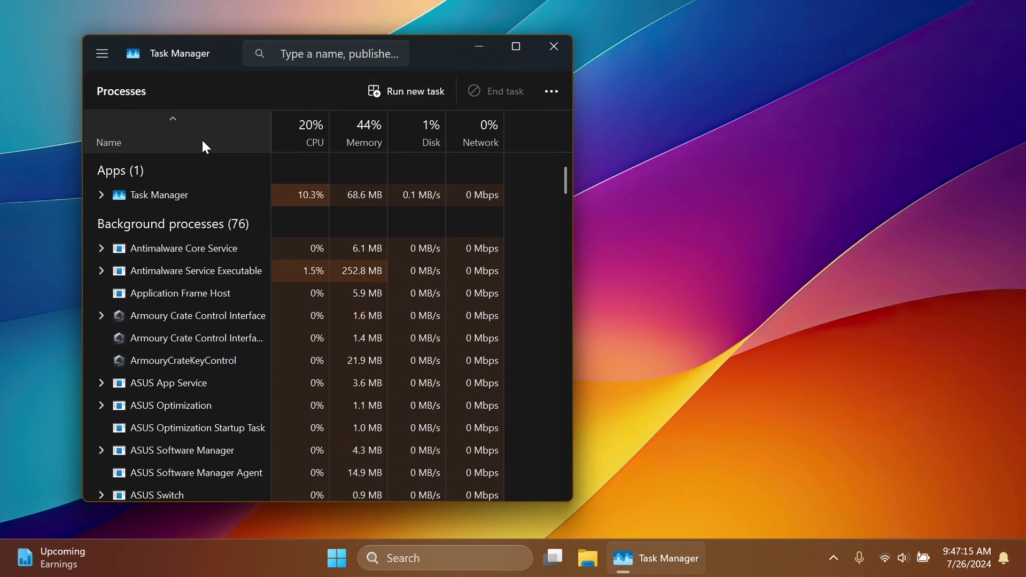
{"action": "left_click", "coordinate": [102, 53]}
{"action": "left_click", "coordinate": [153, 119]}
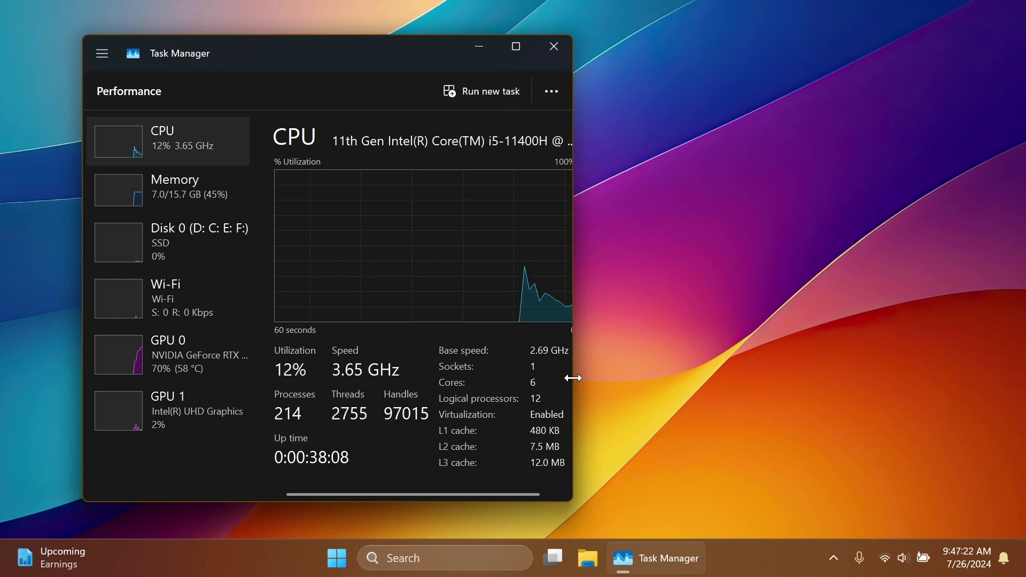
{"action": "left_click_drag", "start_coordinate": [571, 377], "coordinate": [717, 369]}
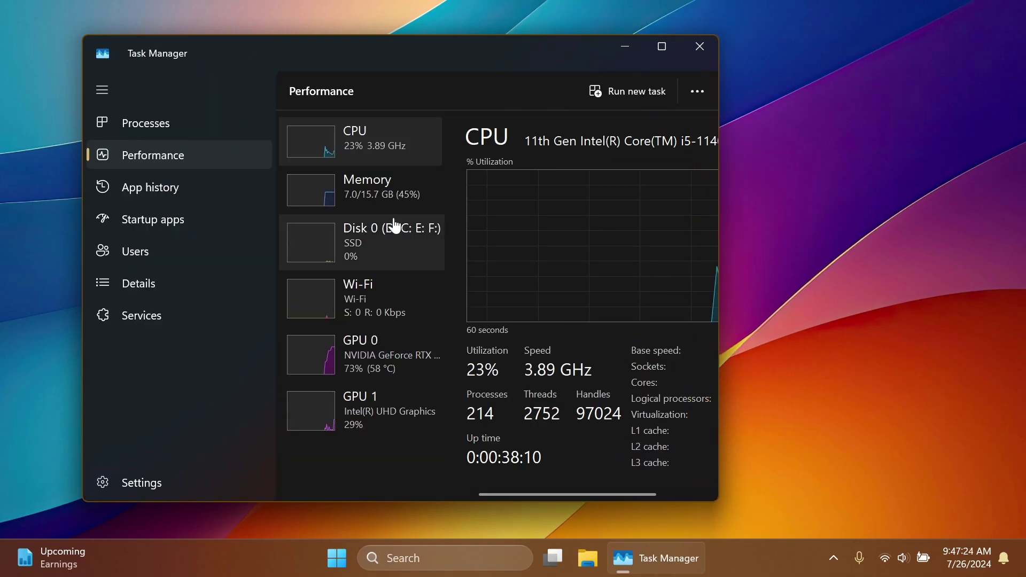
{"action": "left_click", "coordinate": [382, 190]}
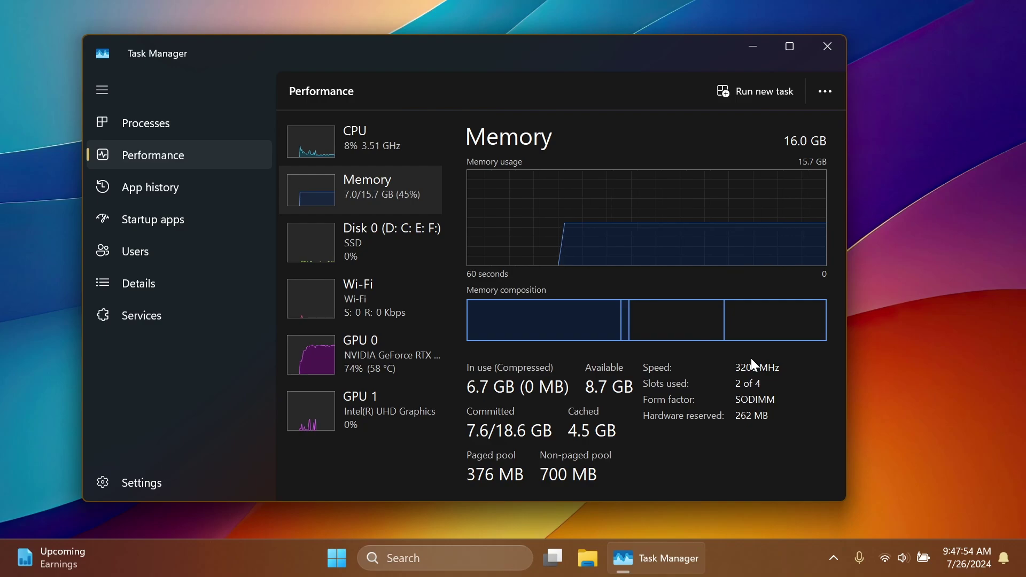
Show Processes sorted by CPU then by Name, and shorten the window from the top.
{"action": "left_click", "coordinate": [151, 123]}
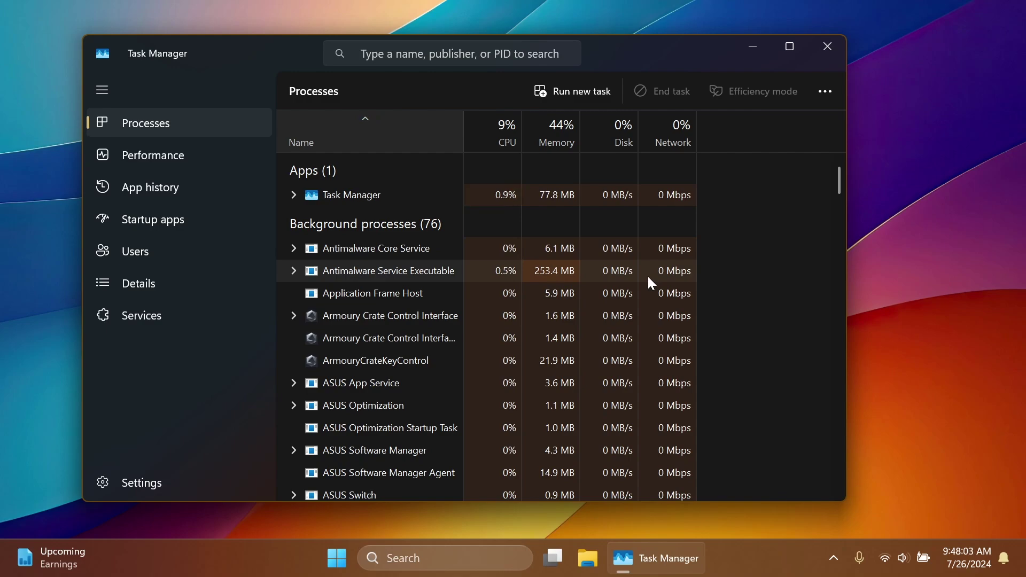
{"action": "left_click", "coordinate": [514, 134]}
{"action": "left_click", "coordinate": [403, 136]}
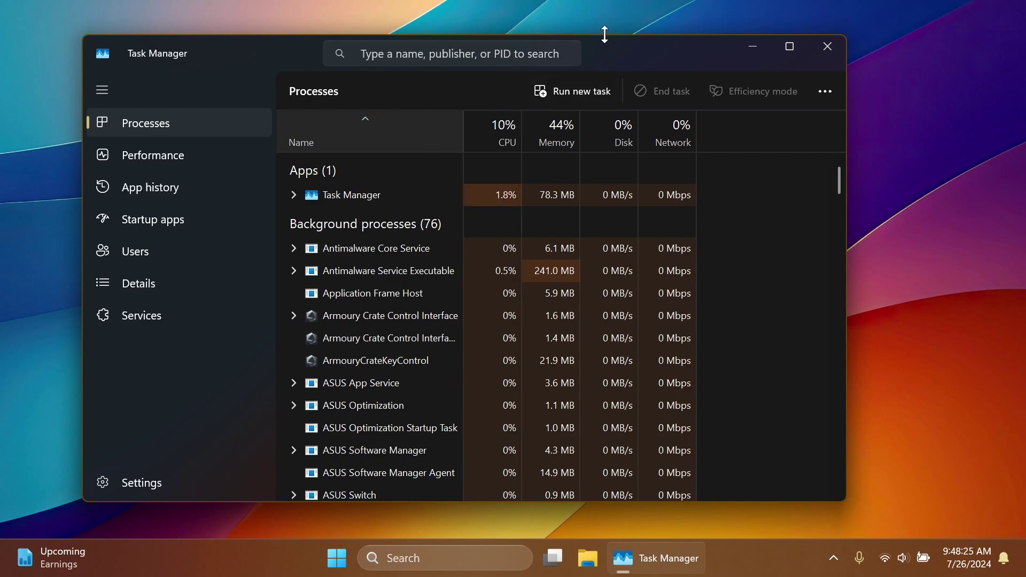
{"action": "left_click_drag", "start_coordinate": [604, 33], "coordinate": [618, 87]}
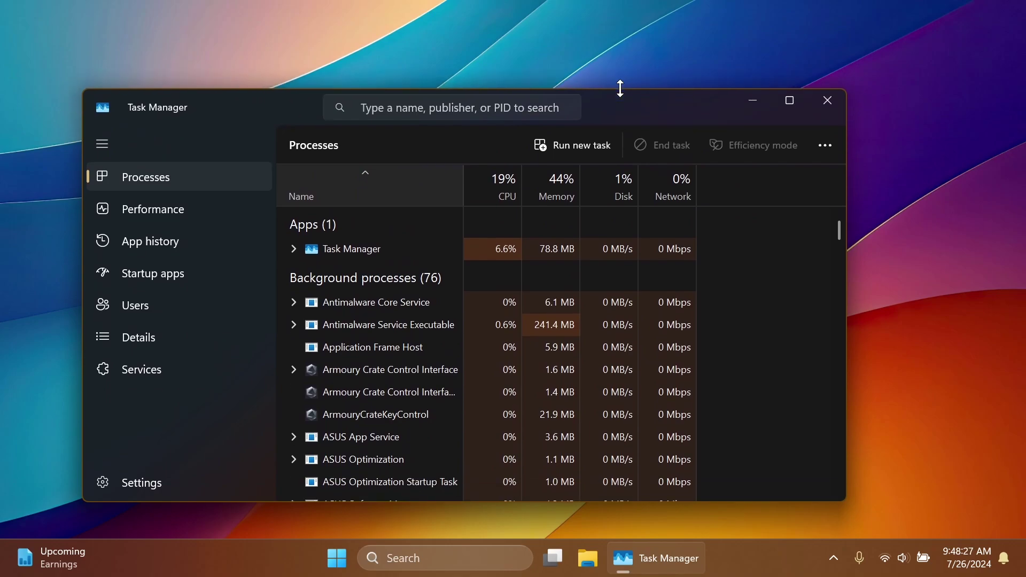